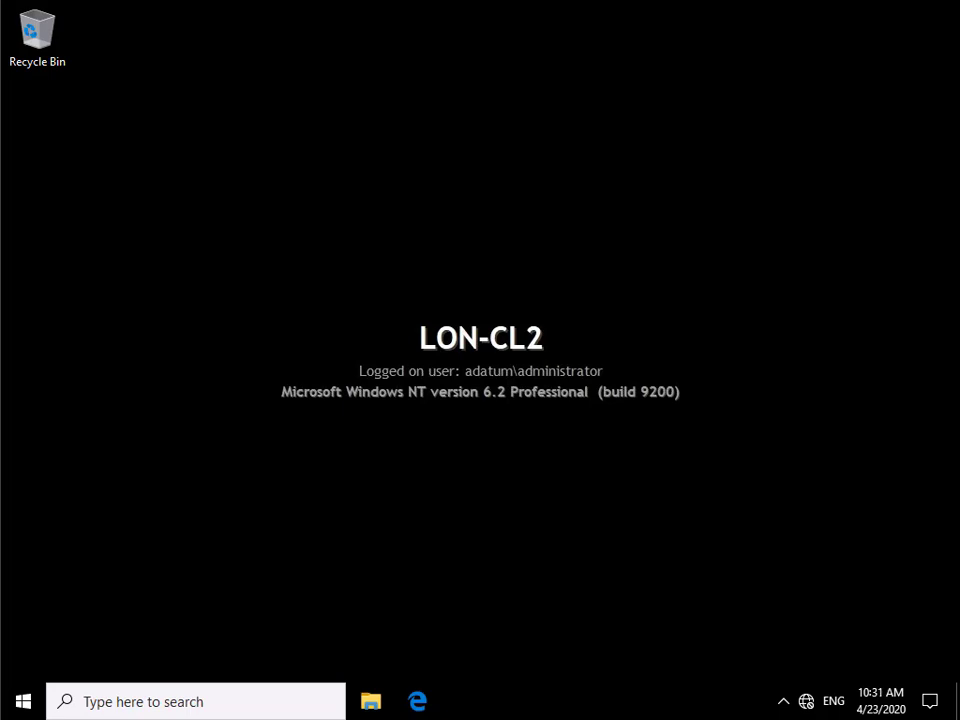
- Launch Windows Imaging and Configuration Designer from the Start menu's Windows Kits folder
click(14, 708)
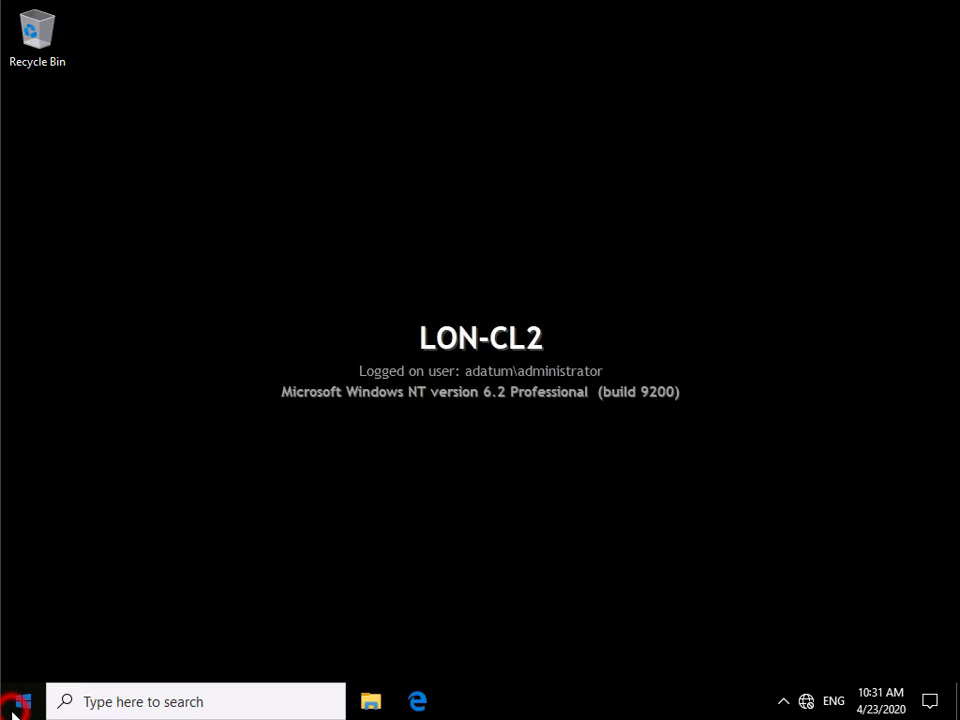
scroll(203, 568, down, 10)
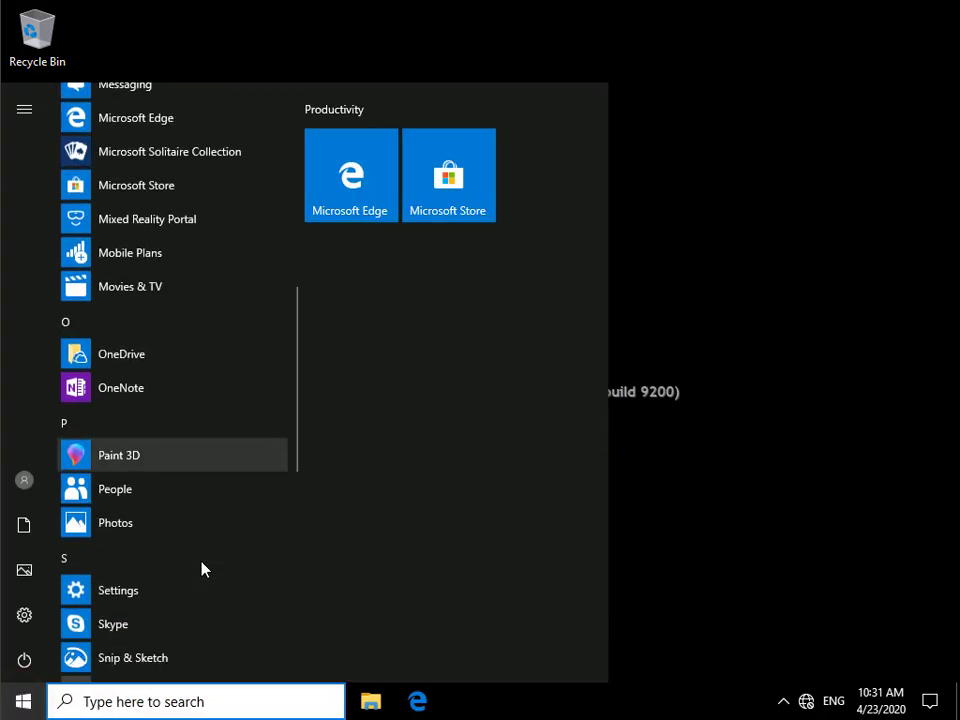
scroll(203, 568, down, 5)
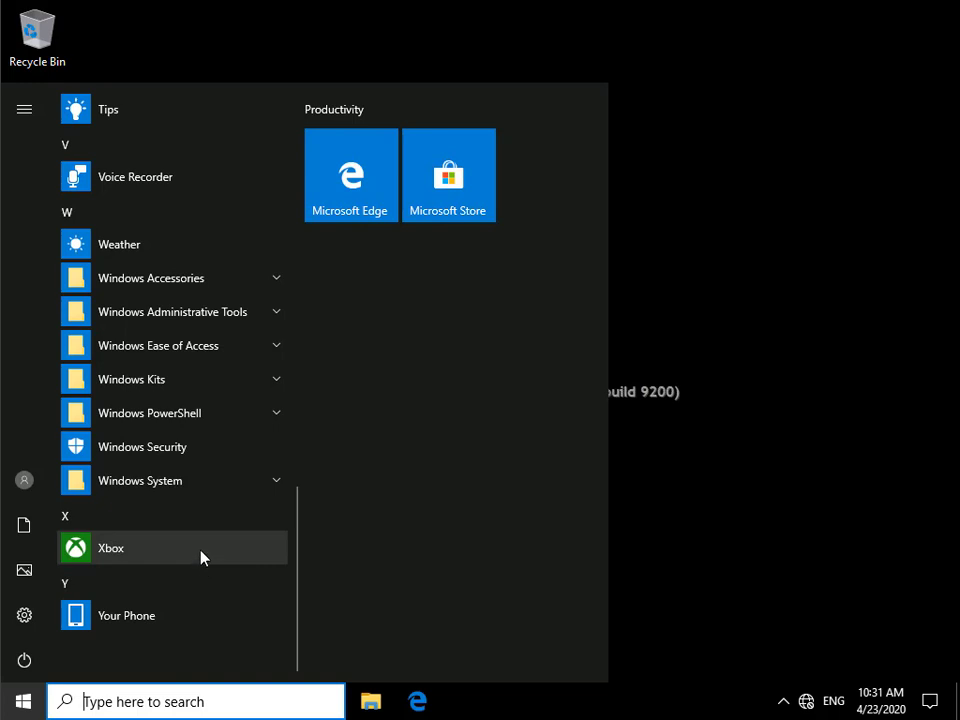
click(144, 381)
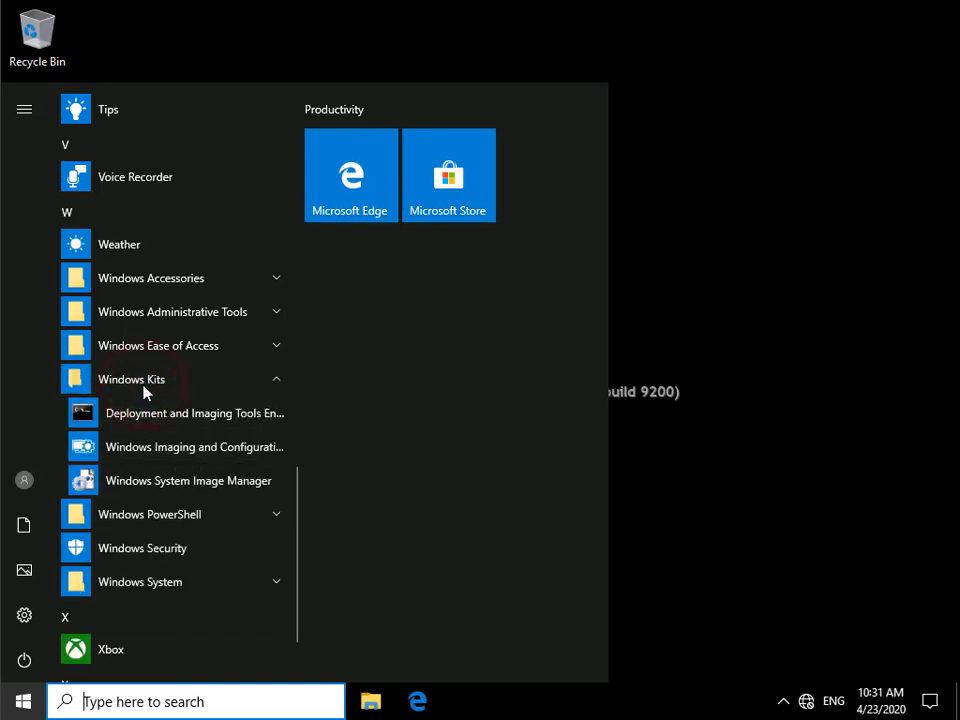
click(191, 450)
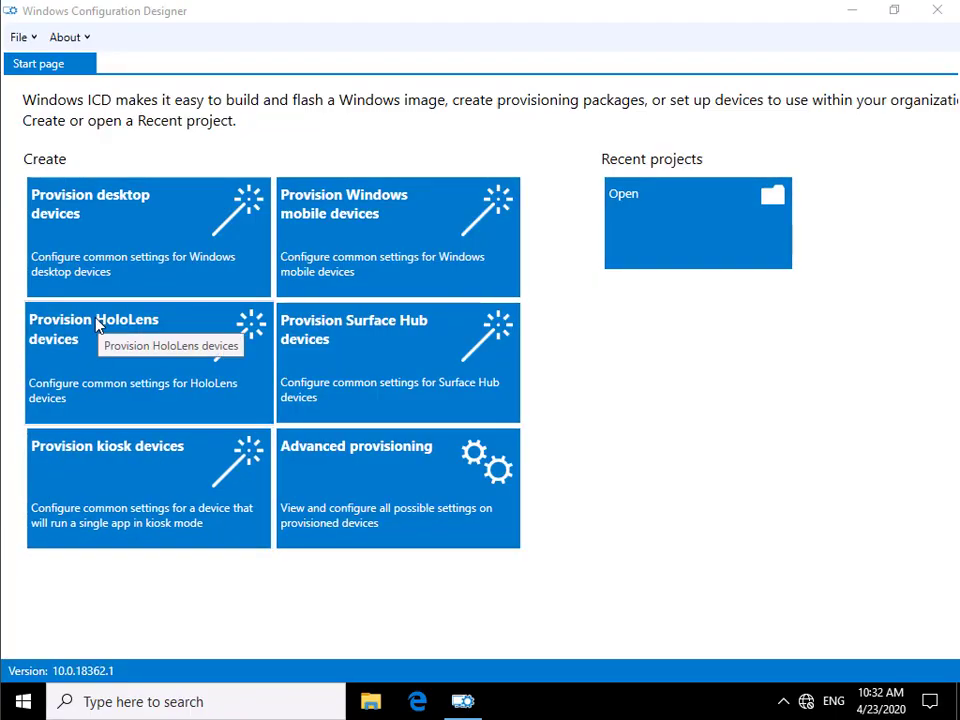
- Start a new kiosk-device provisioning project named 'Adatum Reception Test'
click(105, 494)
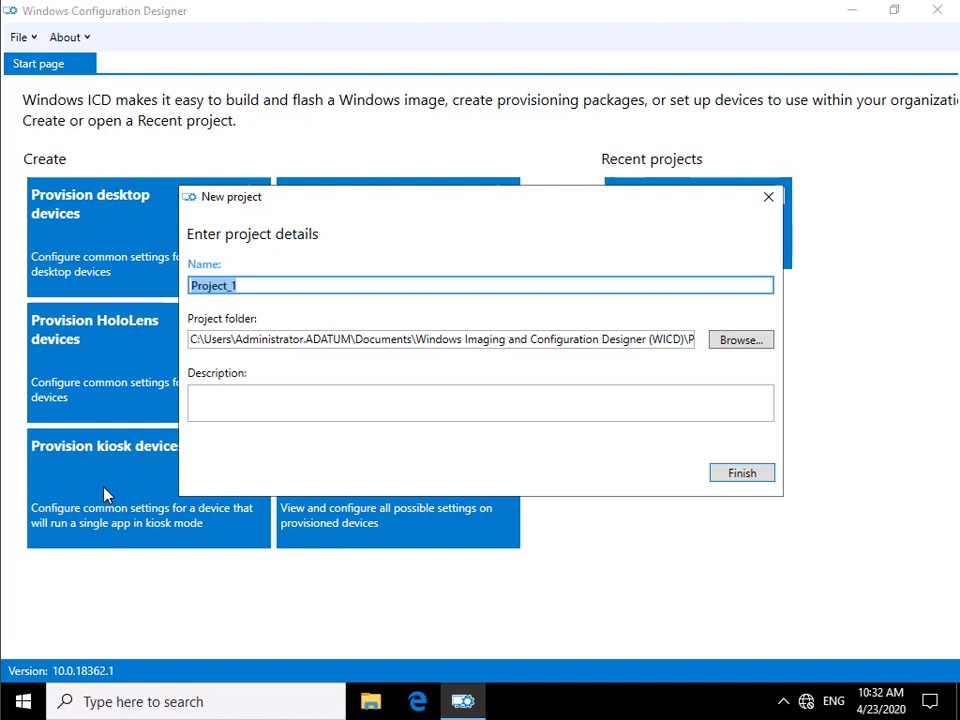
text(Adat)
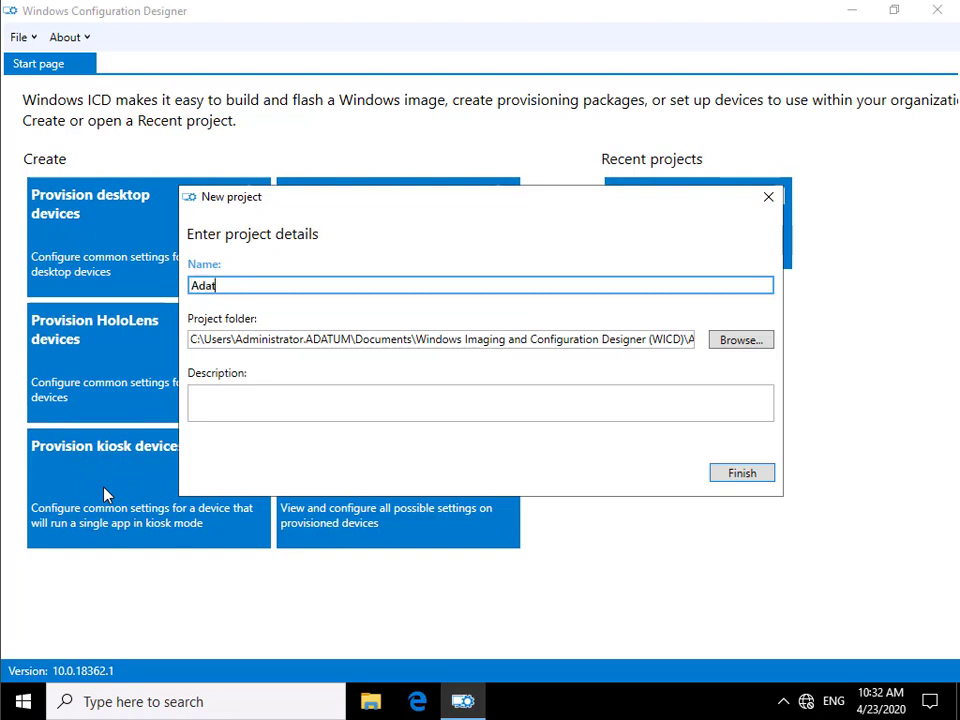
text(um Rec)
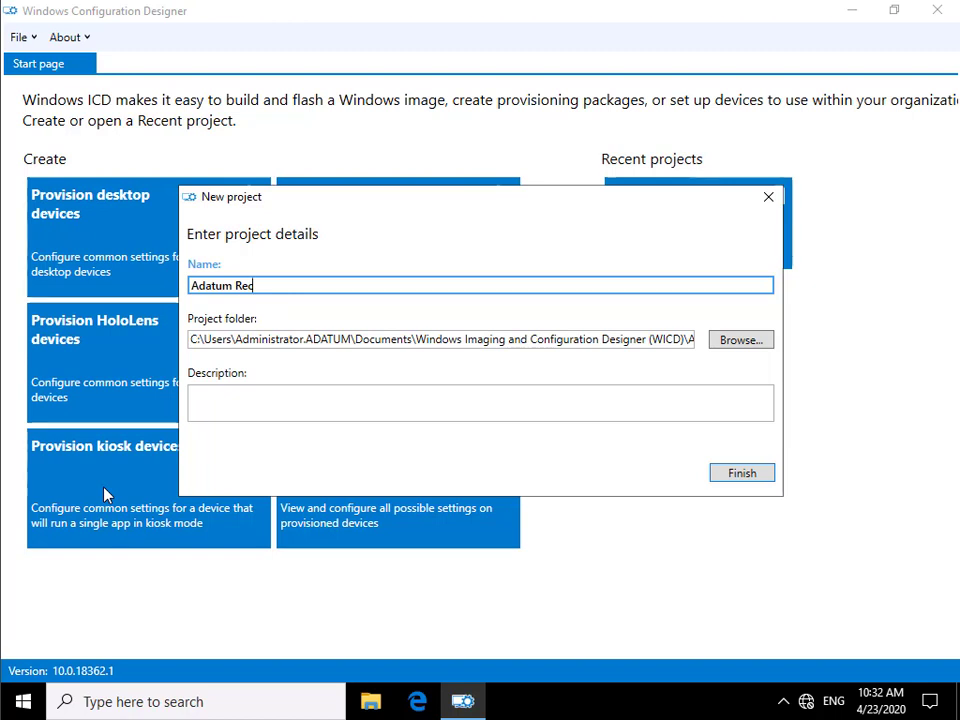
text(eption)
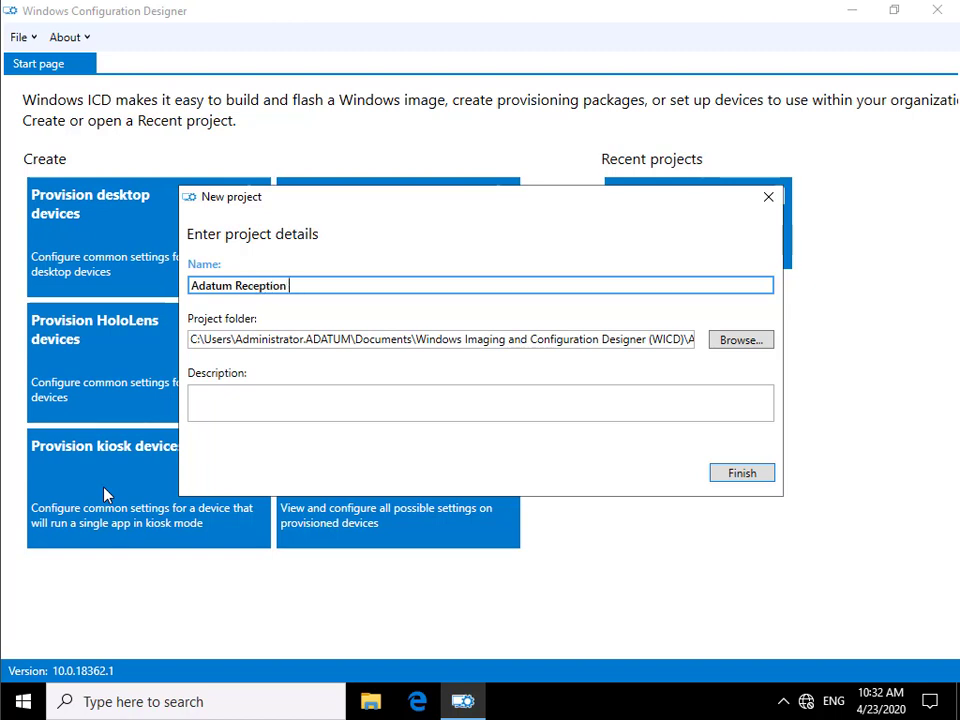
text( Test)
- Create the project and set the device name to Reception-%RAND:3%
click(733, 475)
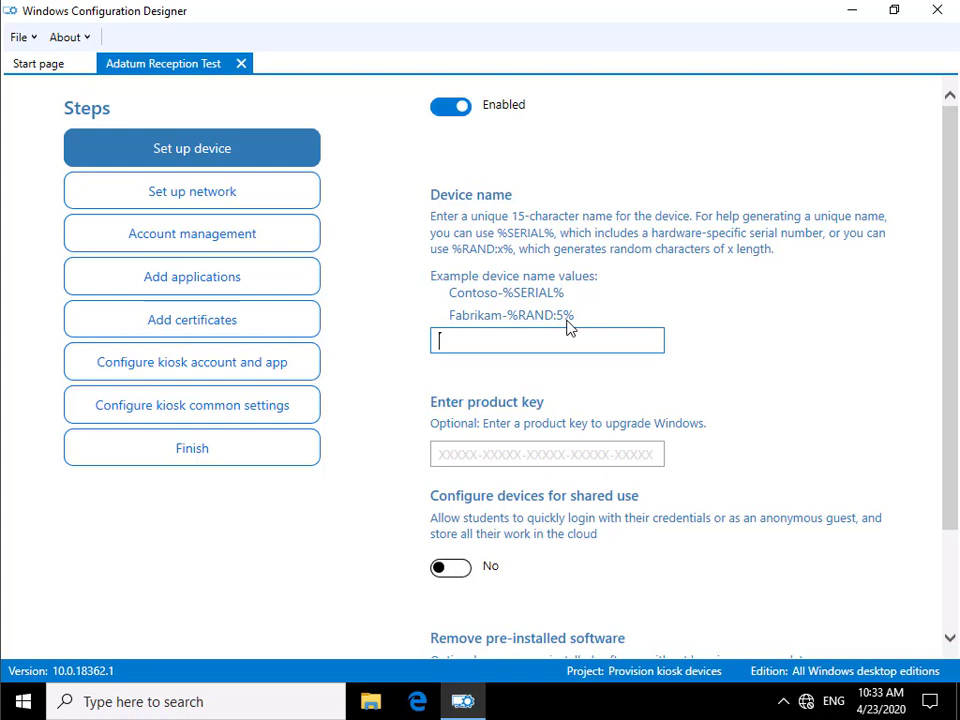
text(Reception-%RAND:3%)
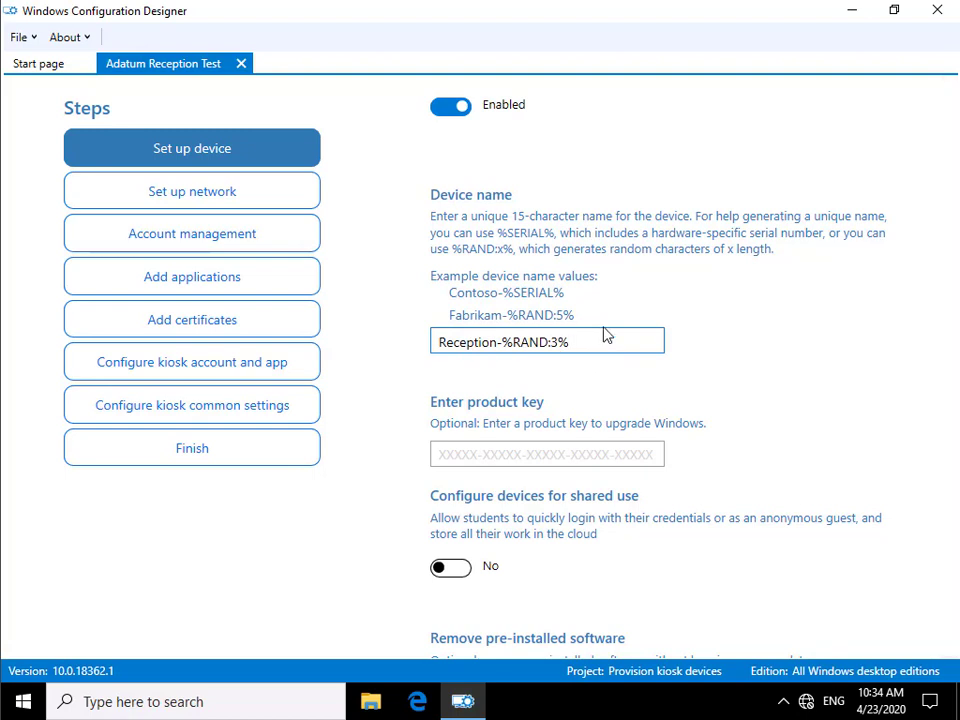
click(176, 197)
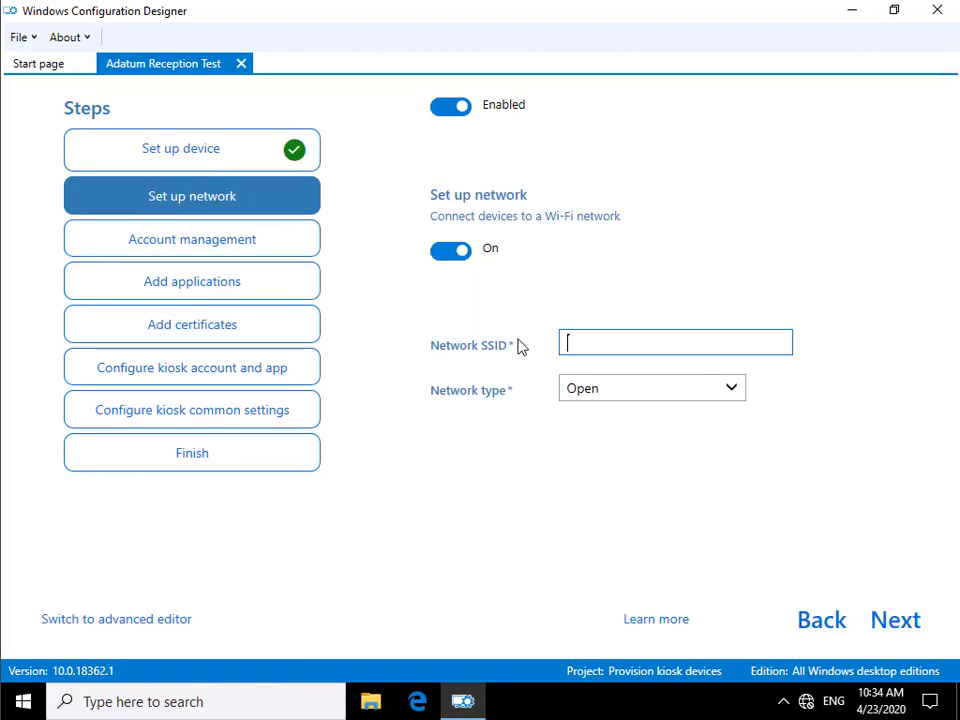
- Enroll devices into the Adatum.com Active Directory using the domain administrator's credentials
click(203, 248)
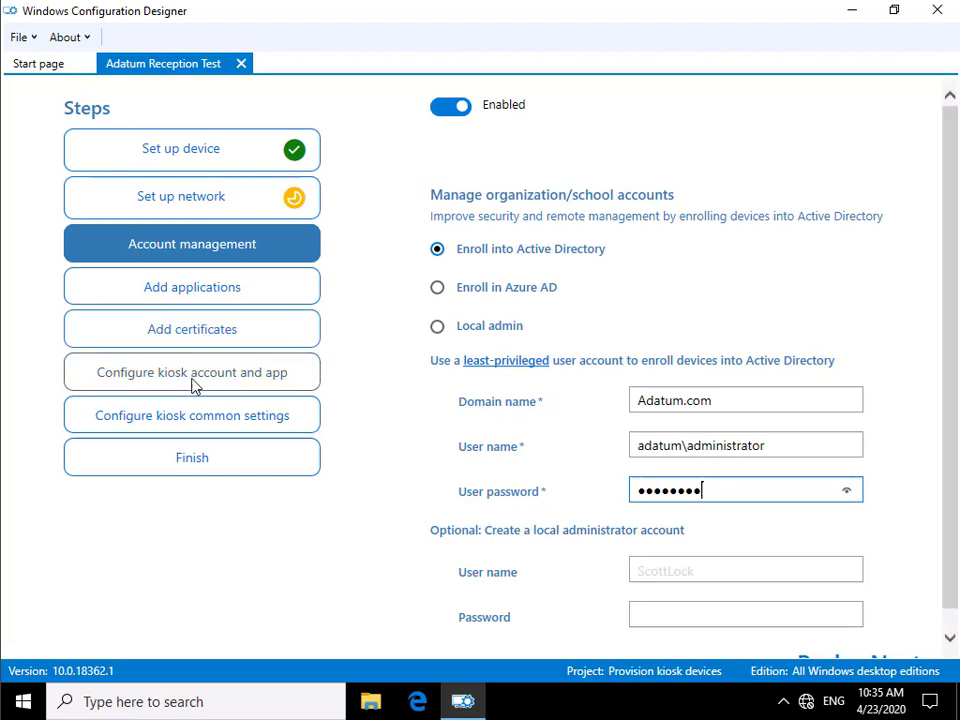
click(195, 384)
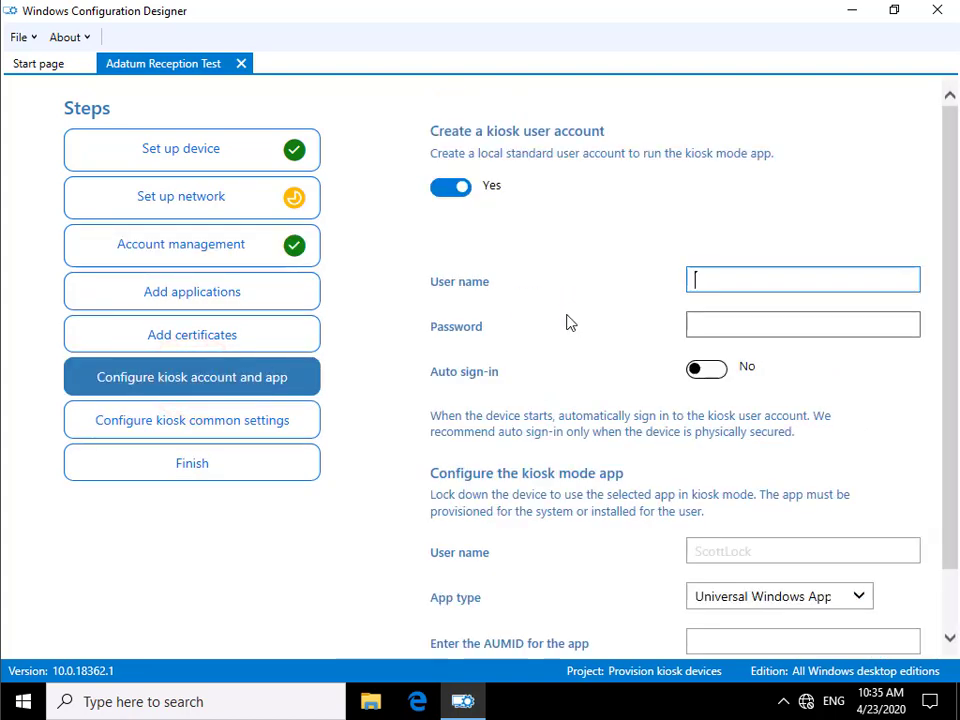
- Create the local kiosk1 standard user account with its password
text(kiosk1)
key(Tab)
text(********)
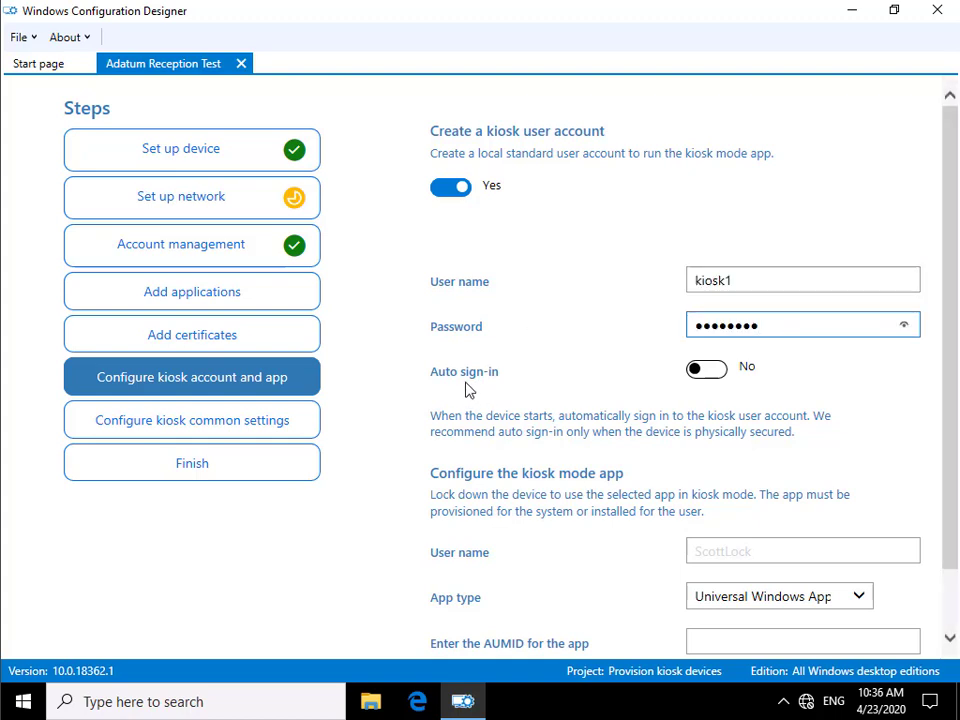
click(710, 369)
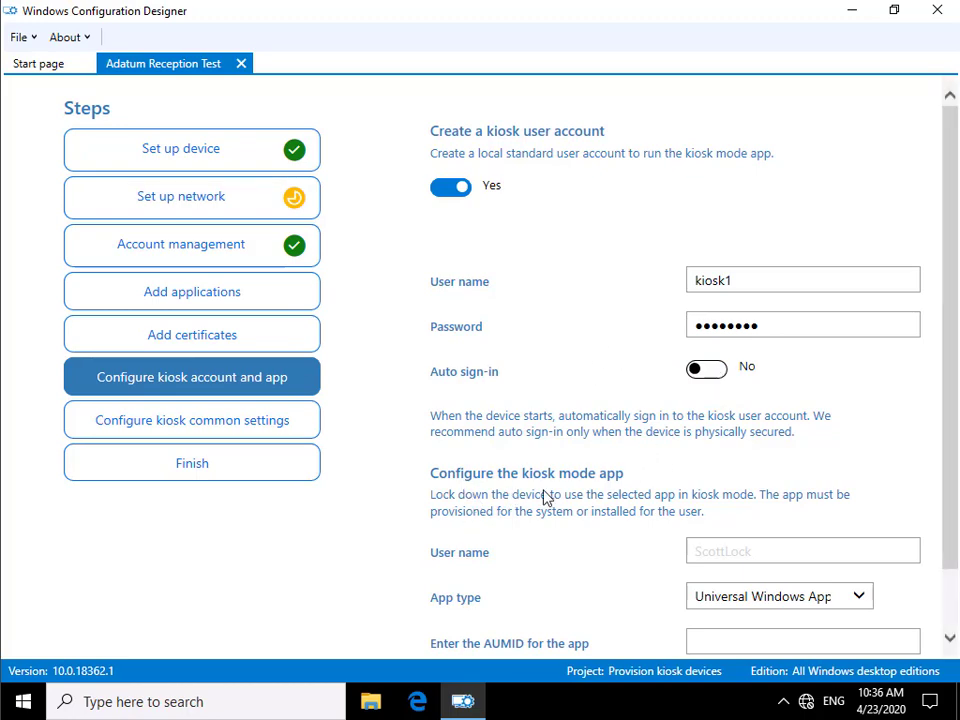
scroll(547, 498, down, 2)
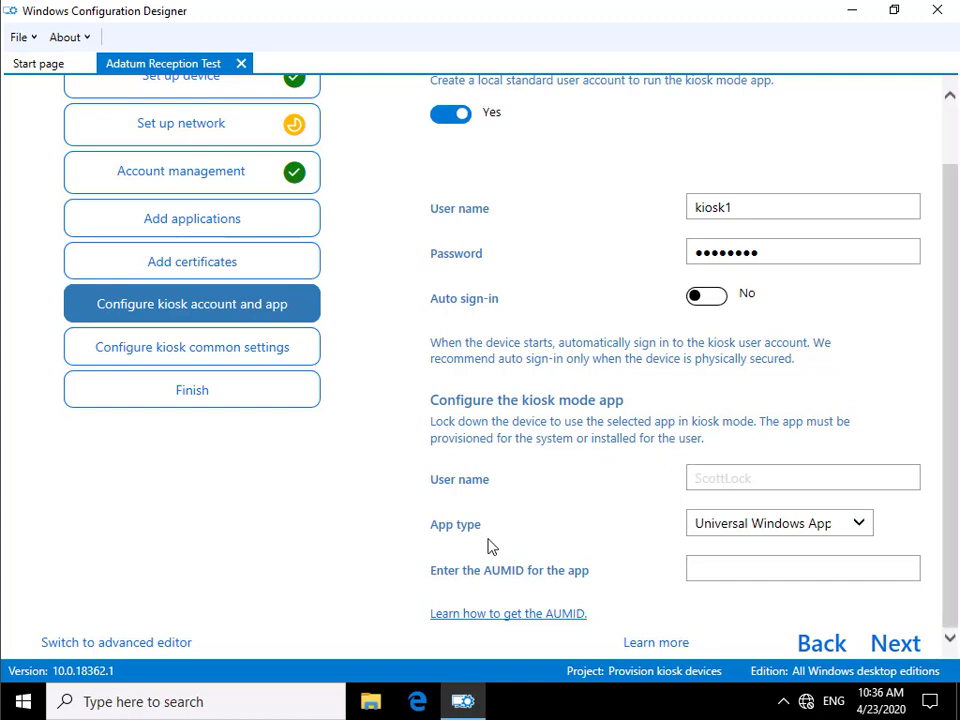
- Keep the Universal Windows App type and enter kiosk1 as the kiosk-mode user
click(724, 527)
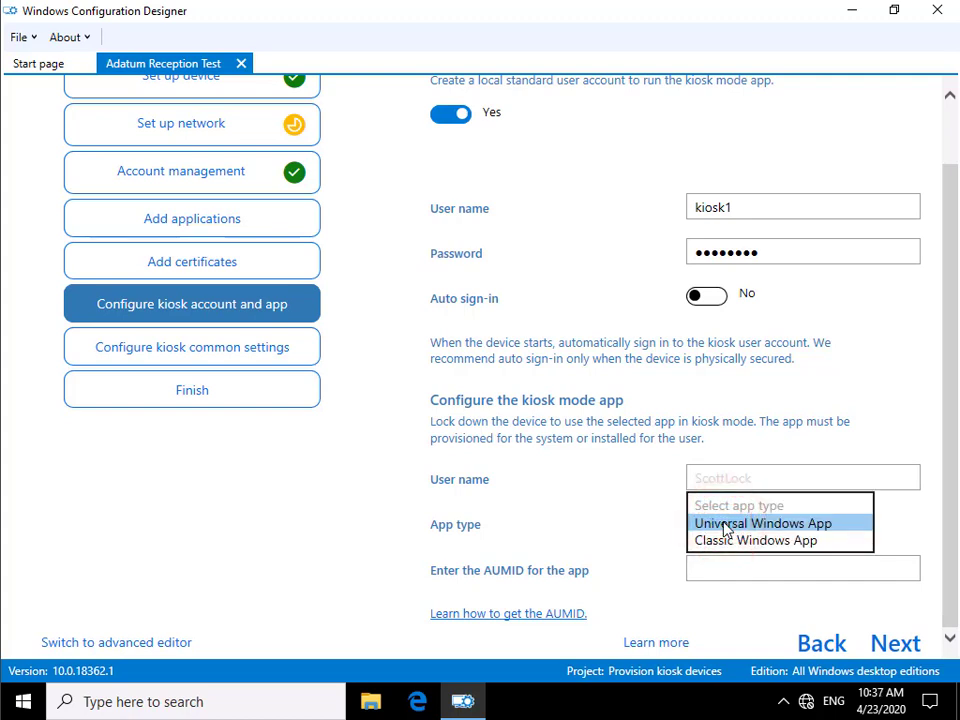
click(724, 525)
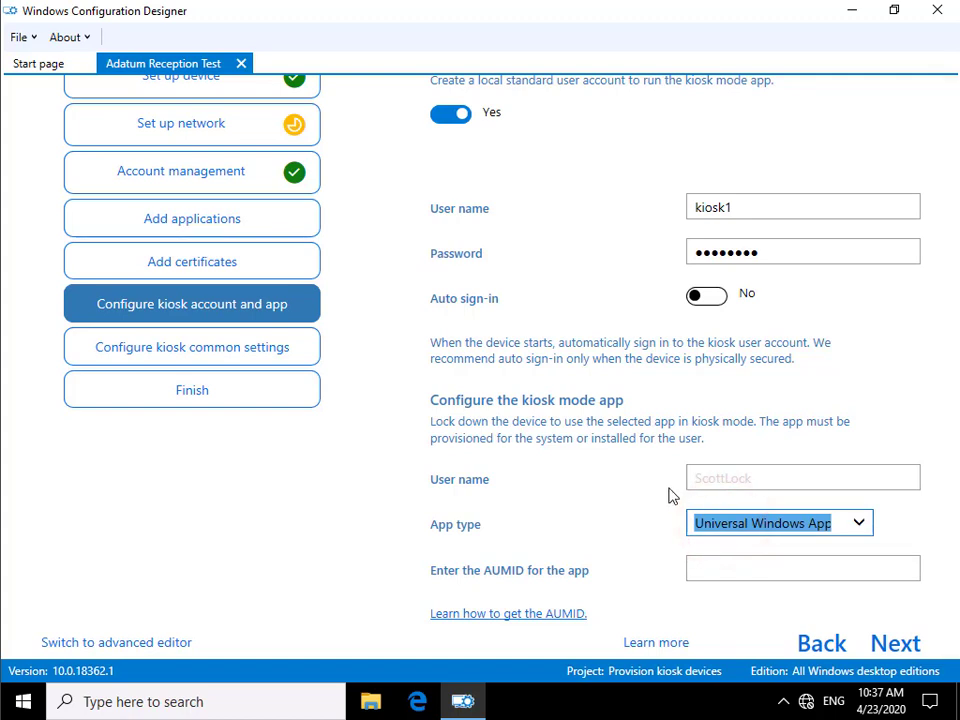
click(734, 480)
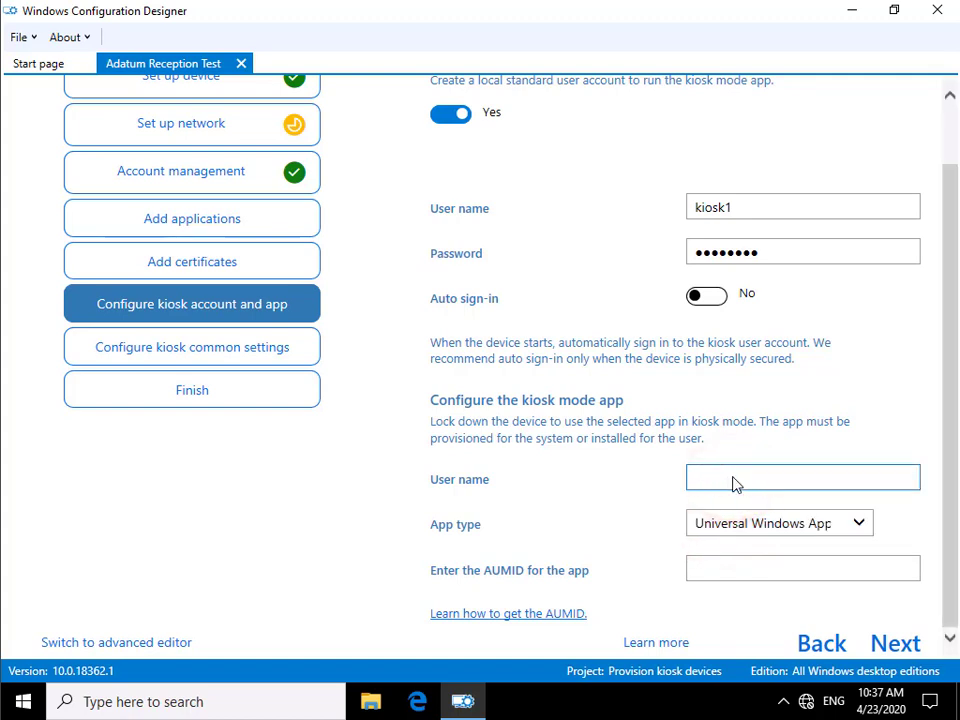
text(kiosk)
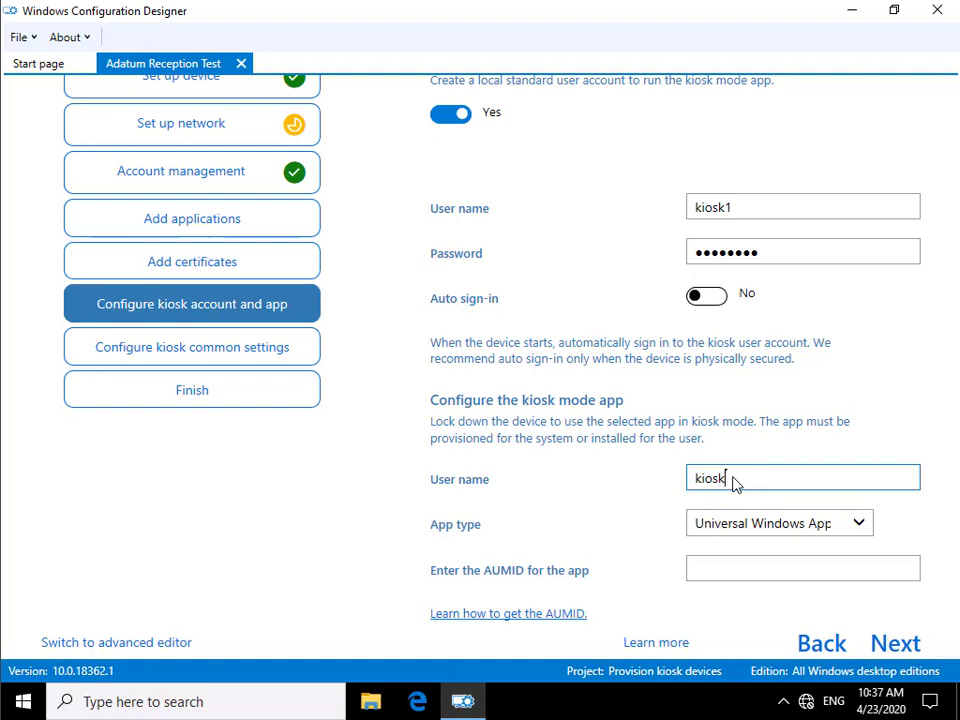
text(1)
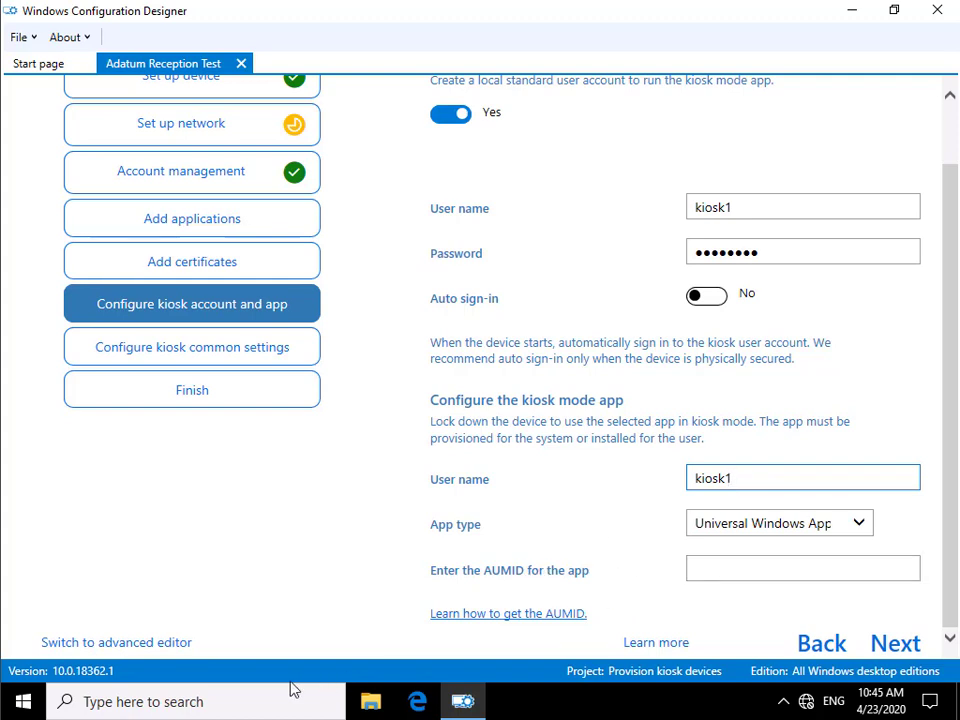
- Open an administrator PowerShell, set its console font size to 24, and maximize it
right_click(27, 705)
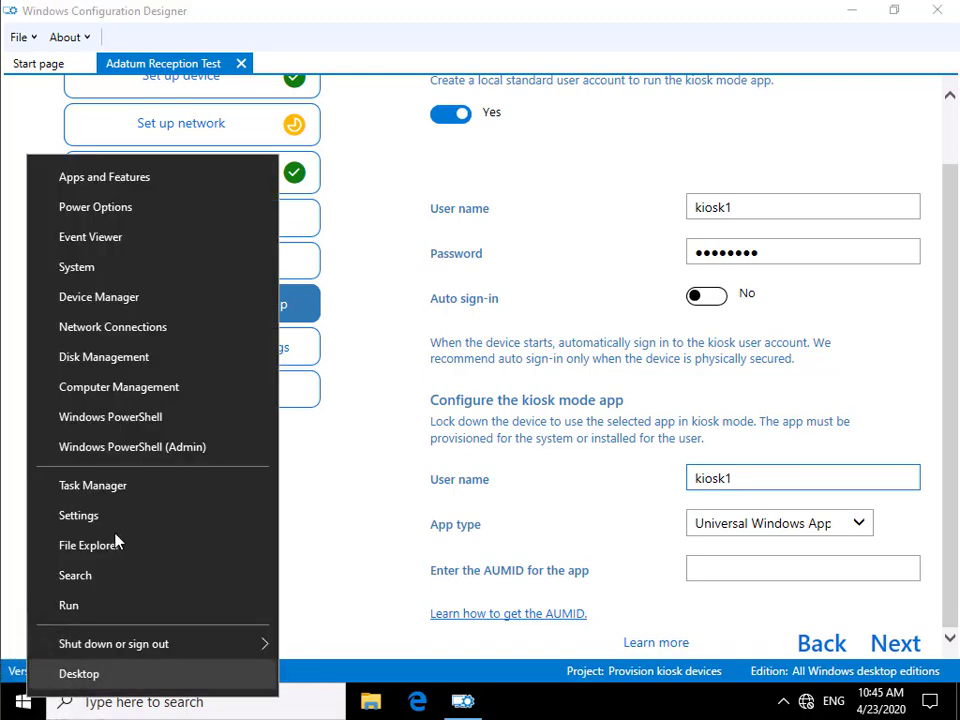
click(131, 449)
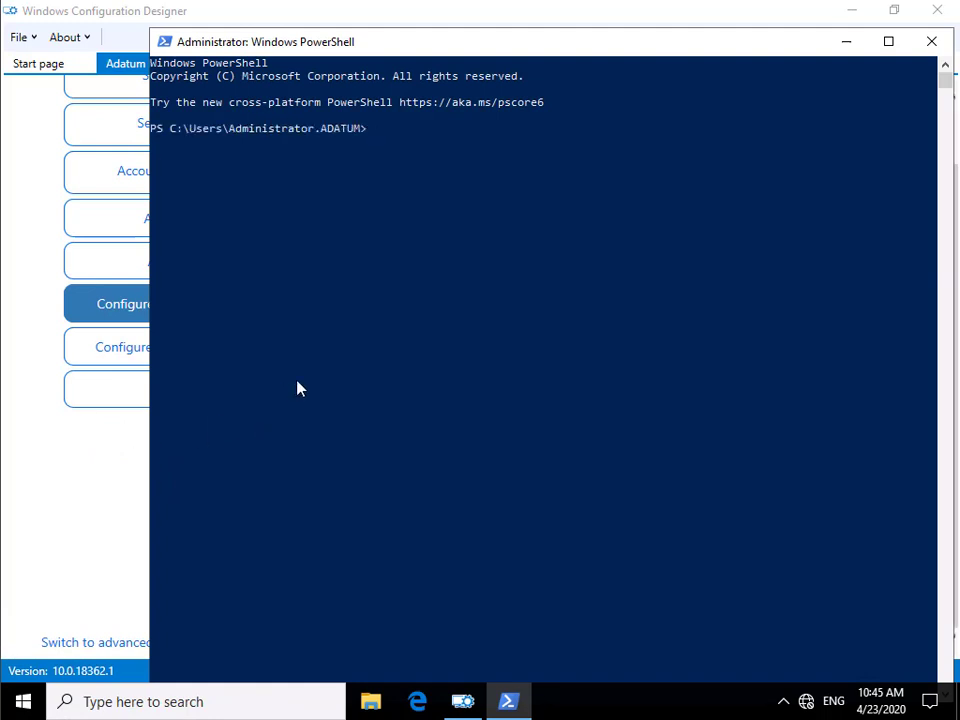
right_click(510, 45)
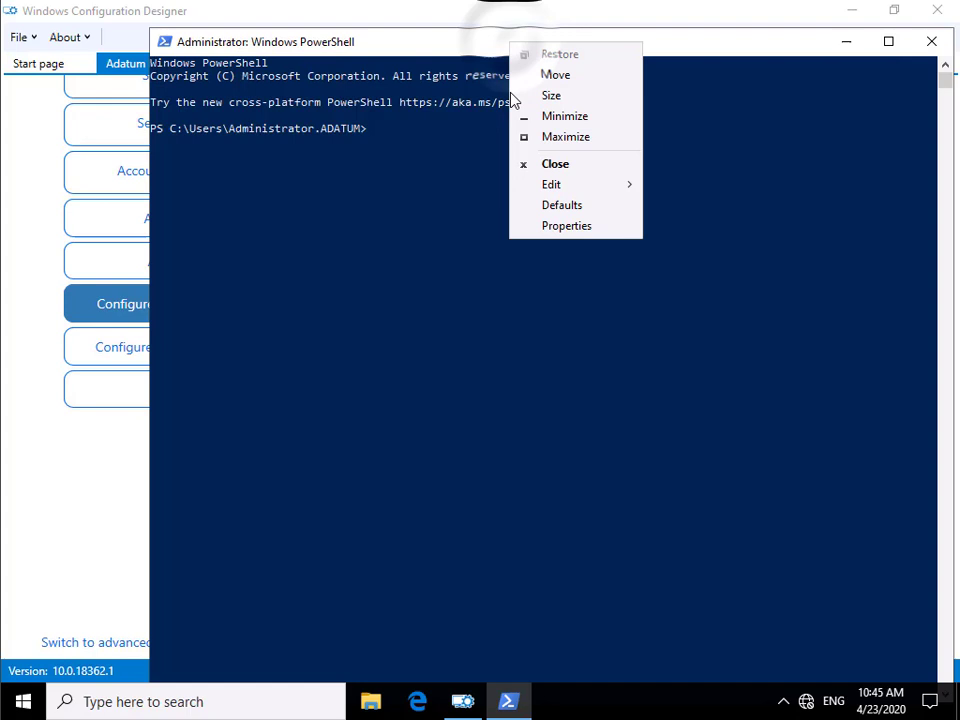
click(563, 226)
click(243, 88)
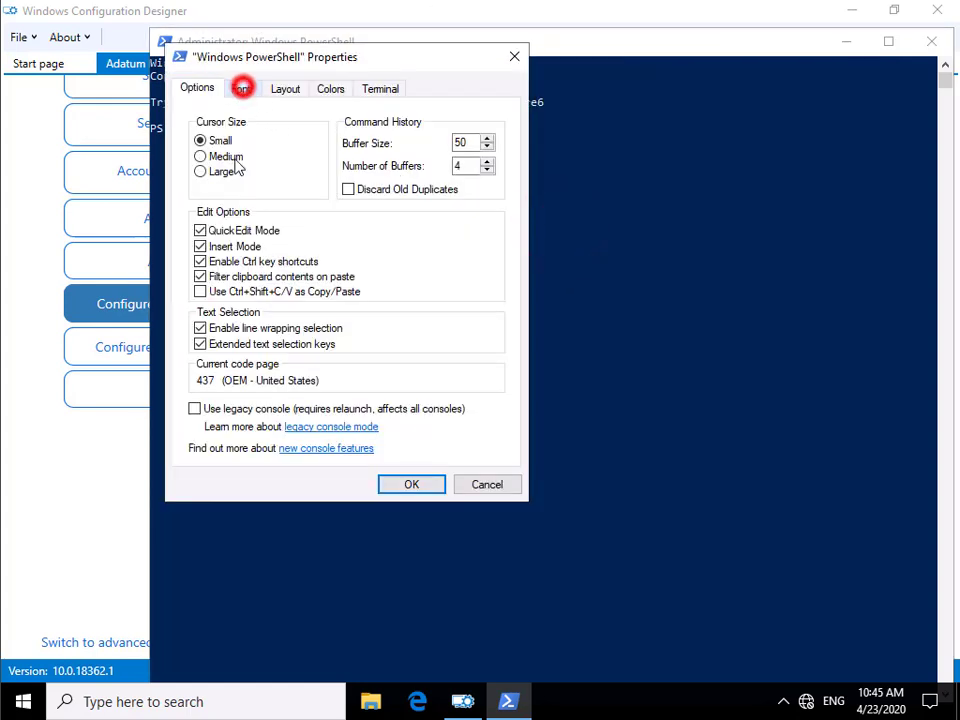
click(203, 205)
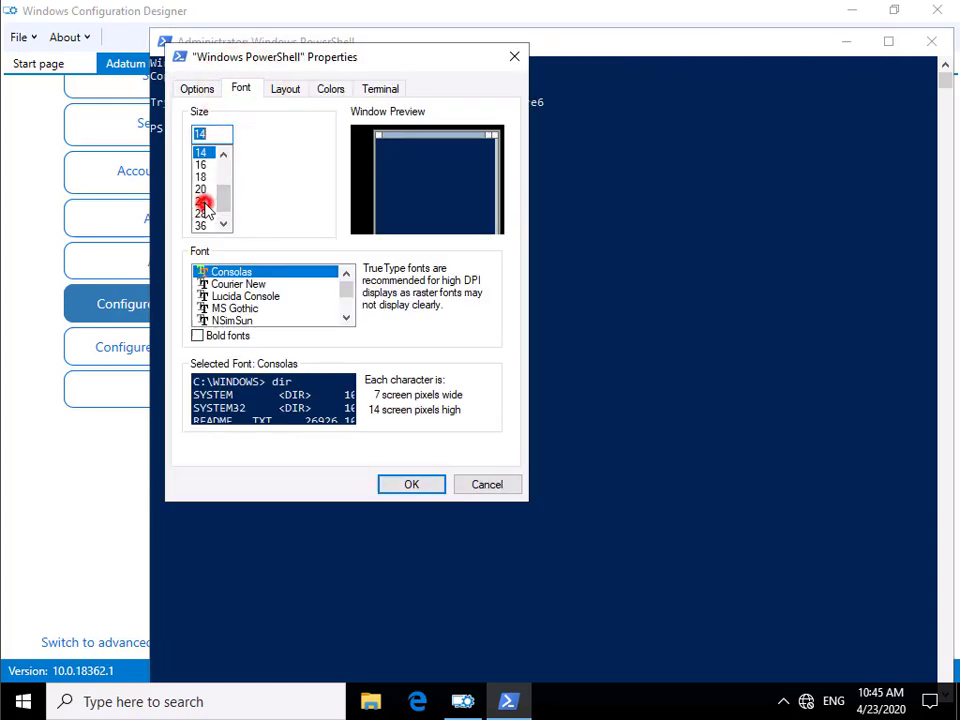
click(414, 484)
click(631, 431)
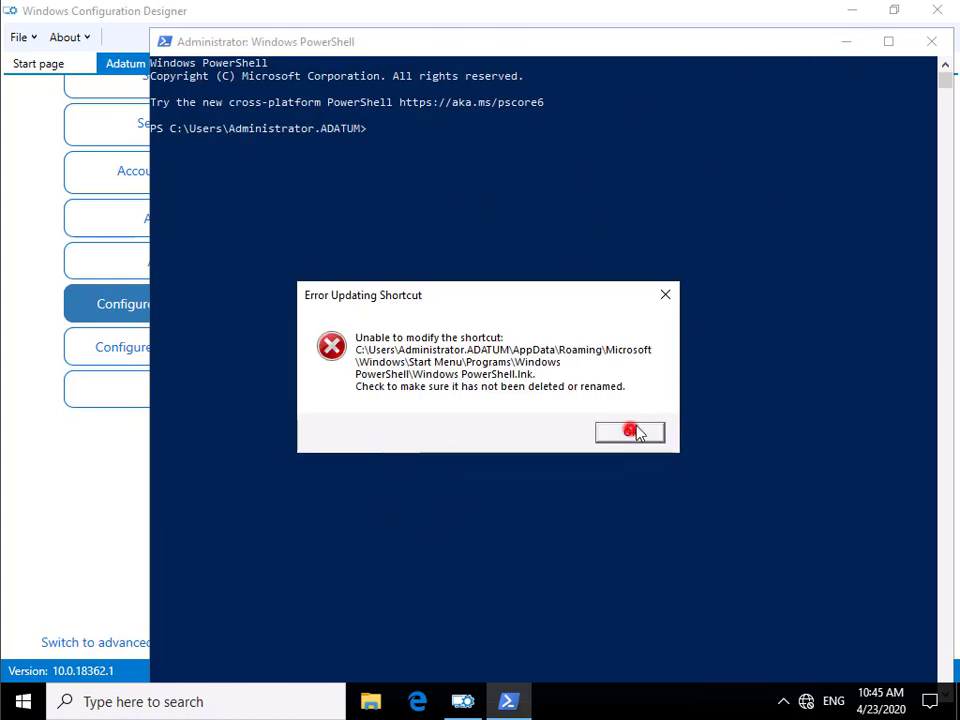
drag(848, 48, 619, 58)
click(863, 43)
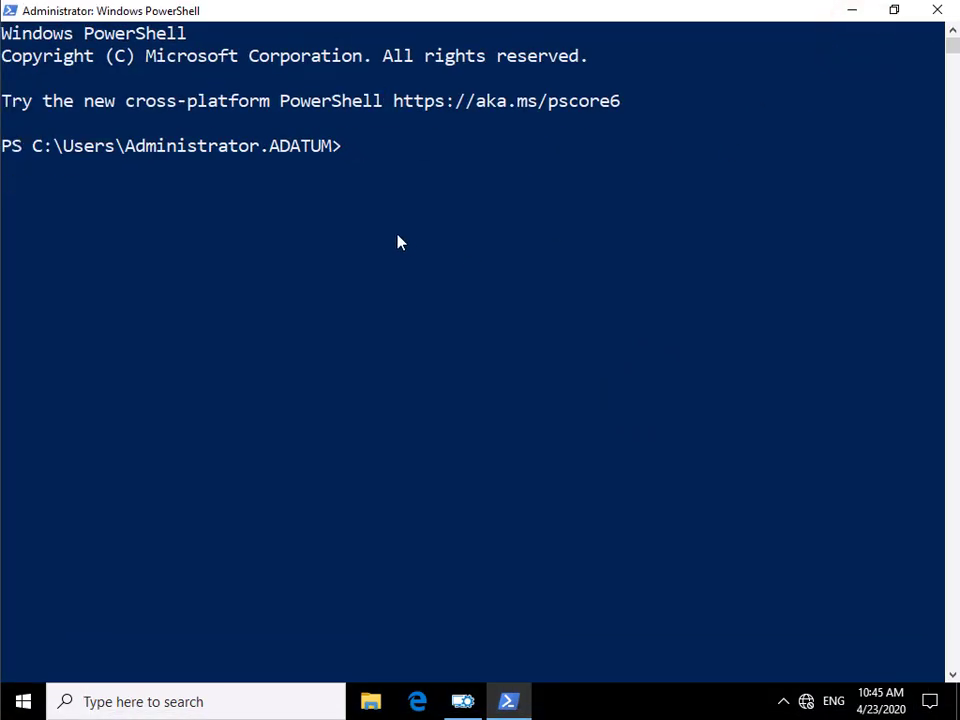
- Clear the console and run Get-StartApps -name edge to list Edge's AppID
text(cls)
key(Return)
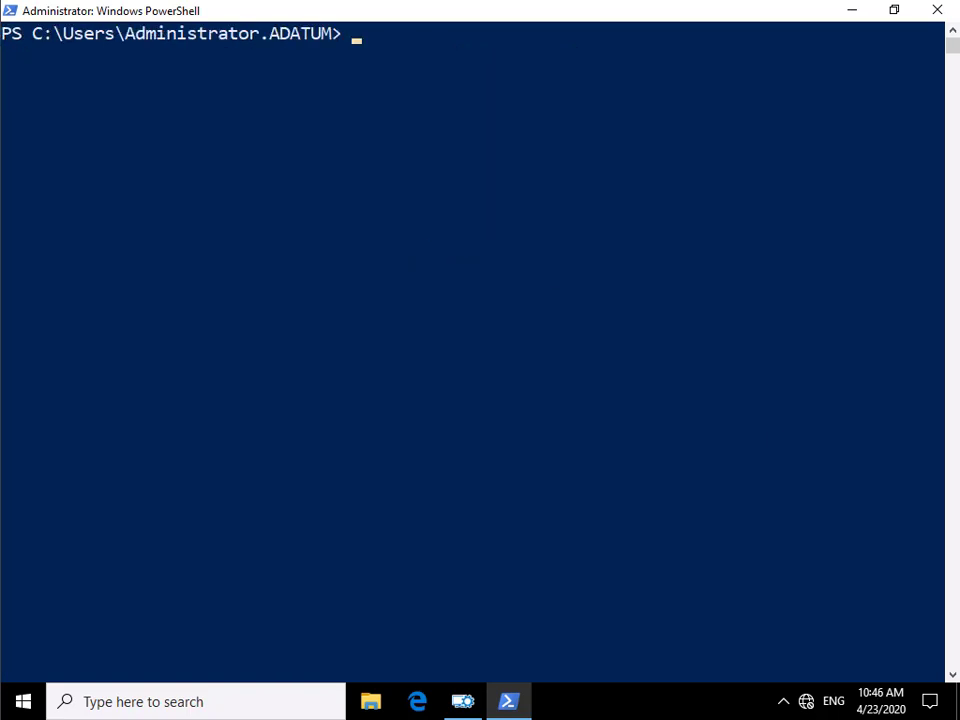
text(Get-StartApps -name edge)
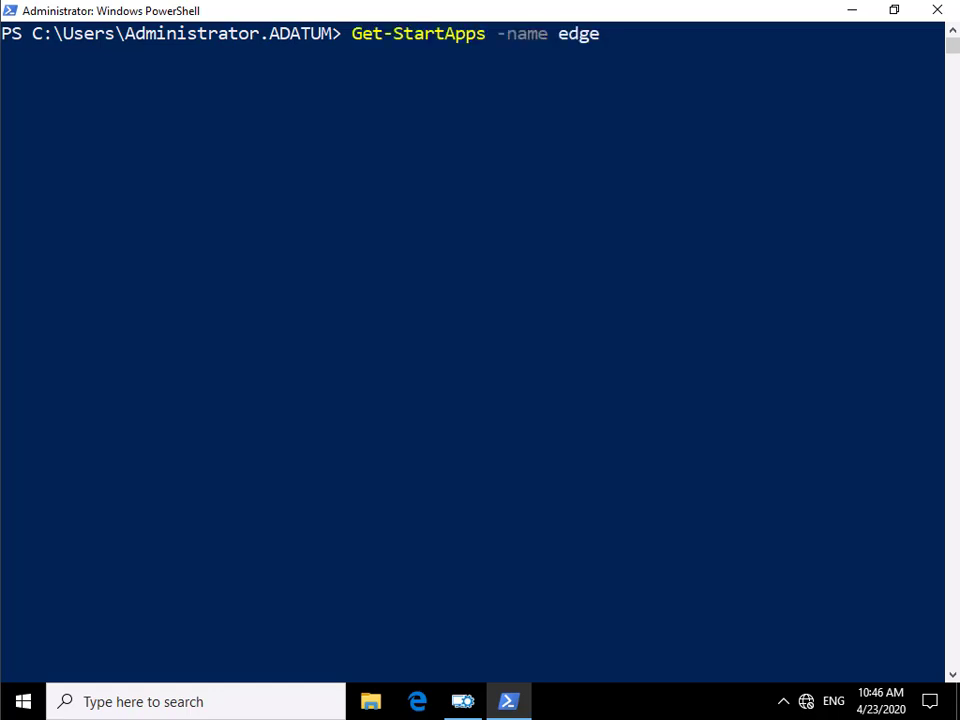
click(660, 315)
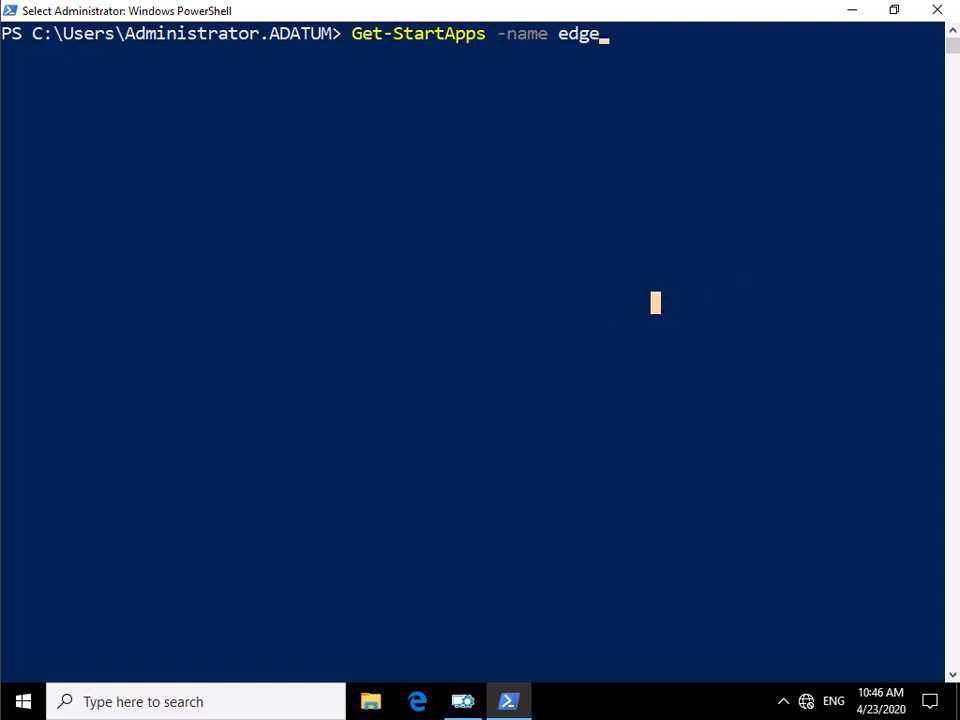
key(Escape)
key(Return)
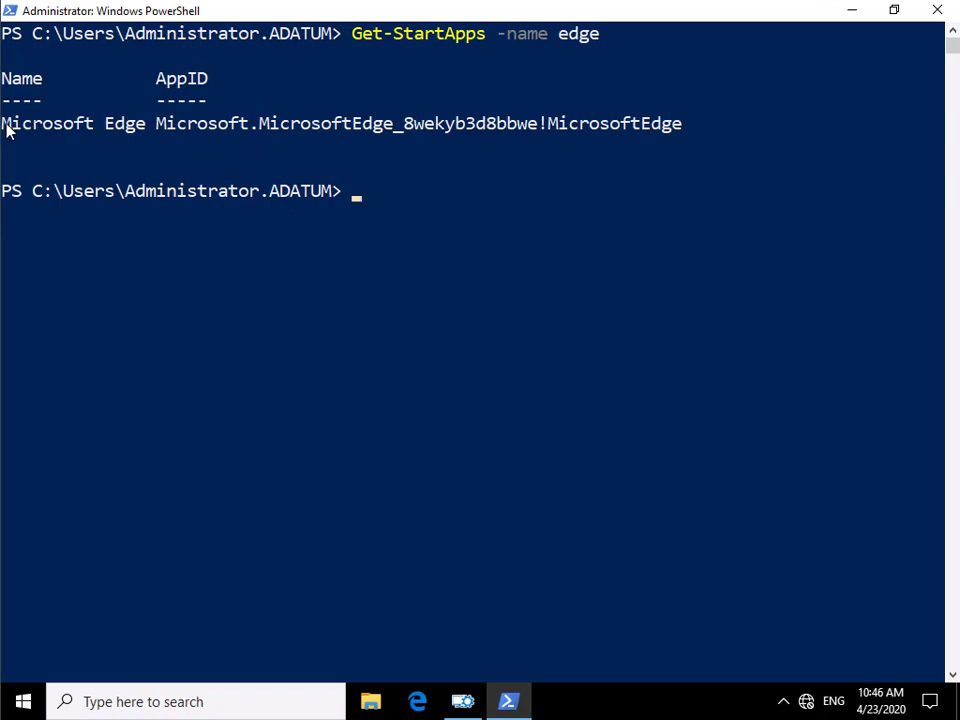
- Copy the AppID Microsoft.MicrosoftEdge_8wekyb3d8bbwe!MicrosoftEdge into the kiosk app's AUMID box
drag(5, 124, 74, 134)
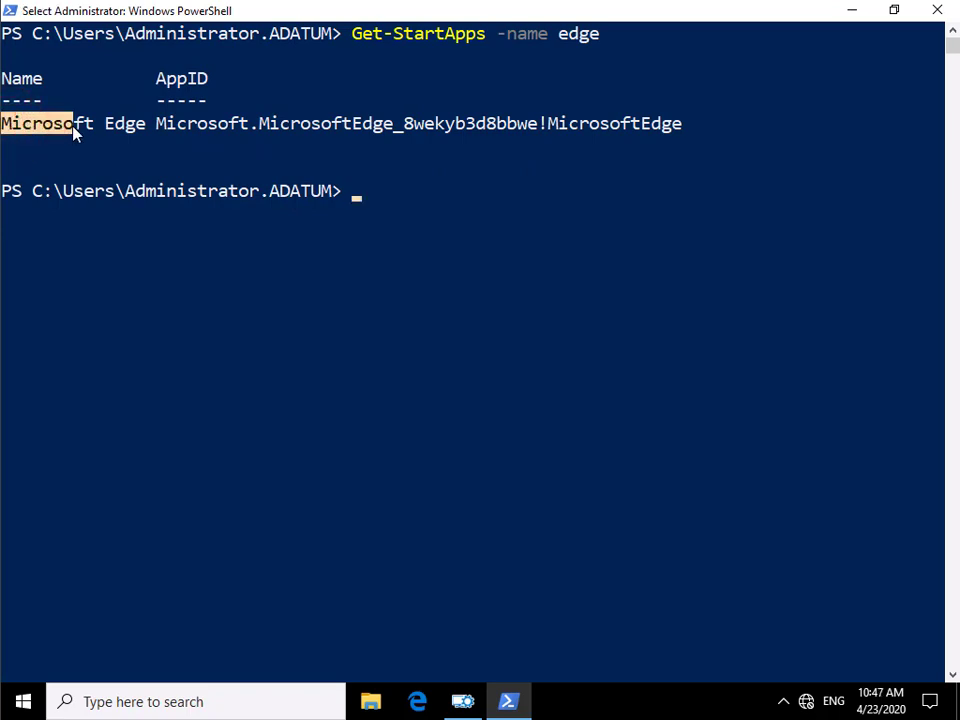
drag(74, 134, 30, 134)
drag(156, 131, 214, 131)
click(190, 139)
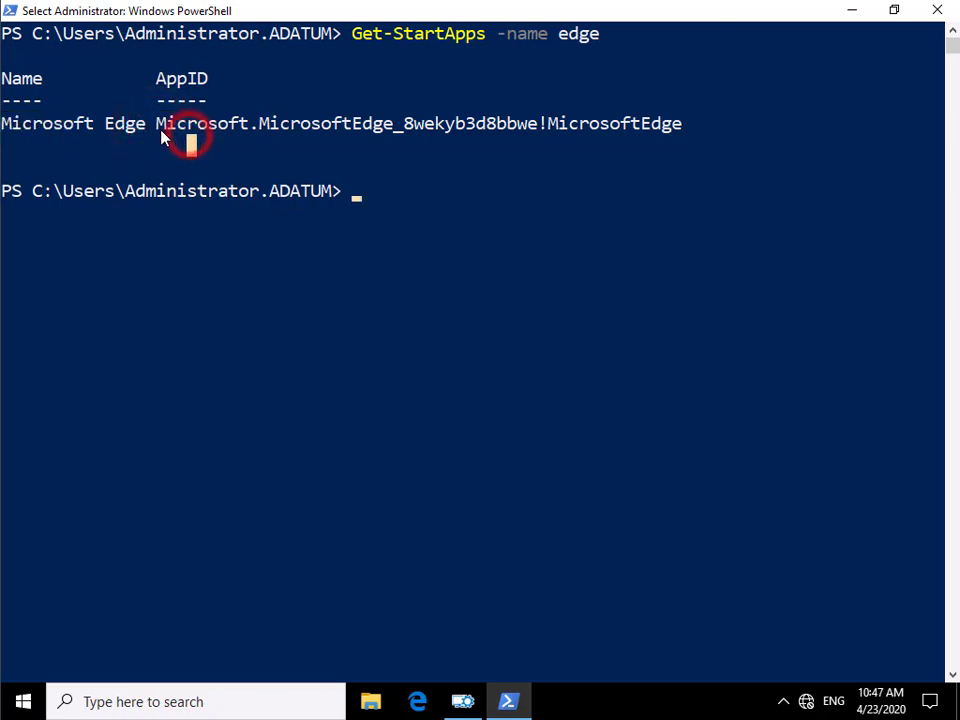
drag(156, 129, 672, 130)
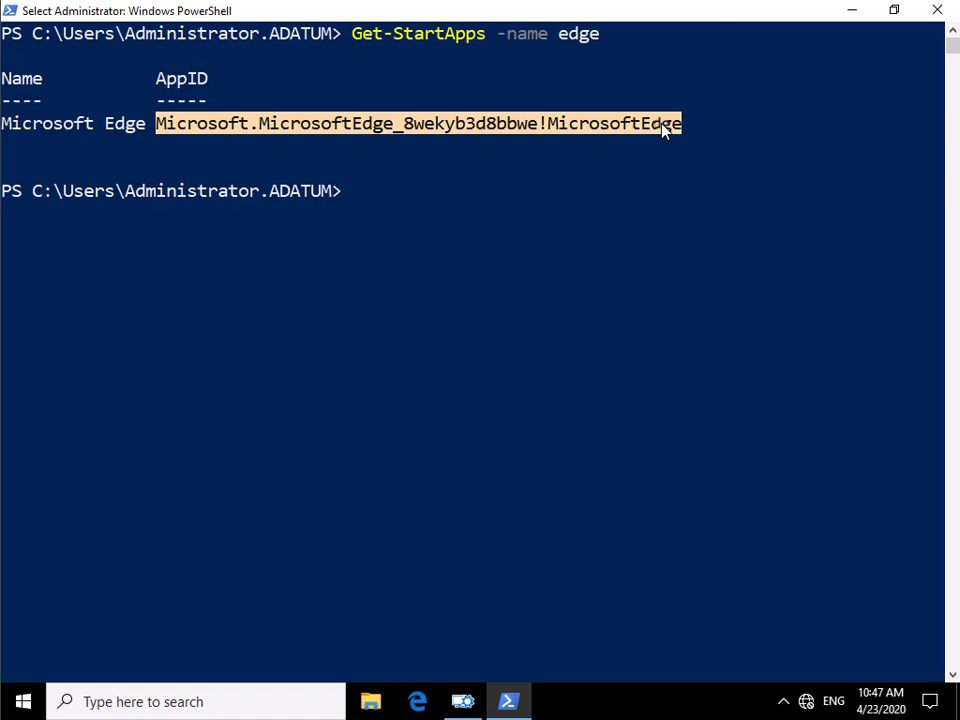
right_click(662, 128)
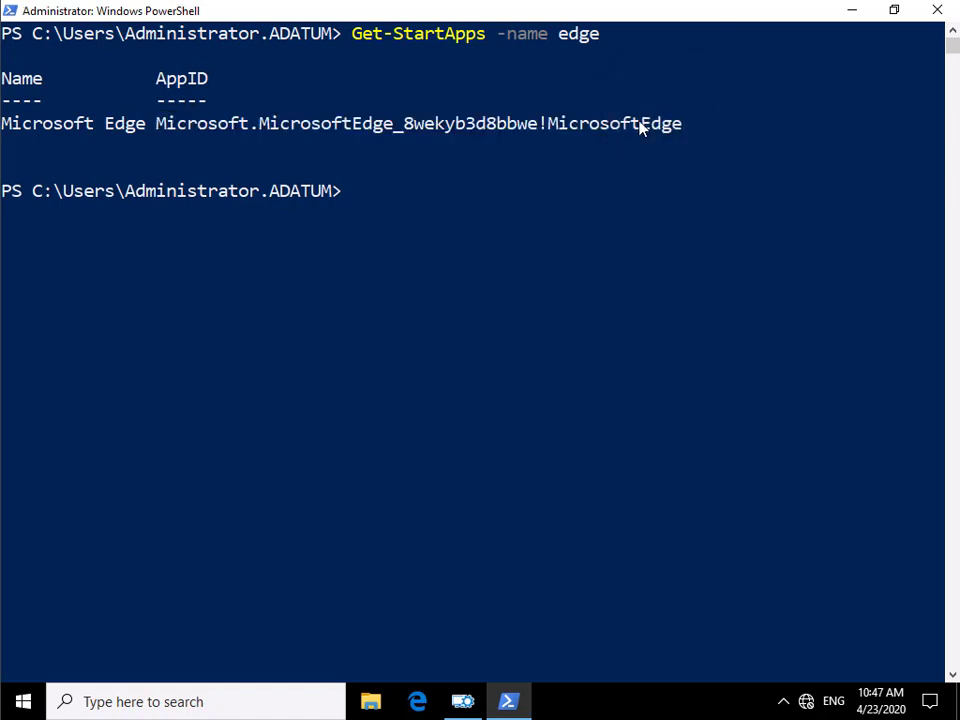
key(alt+Tab)
key(ctrl+v)
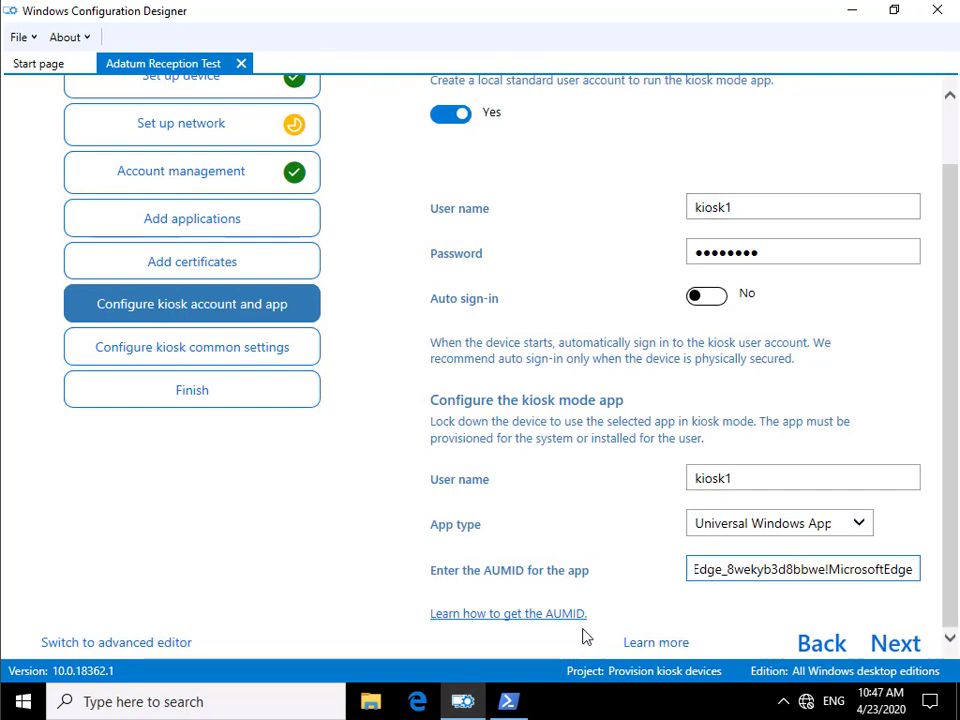
- Advance to the Configure kiosk common settings step
click(193, 359)
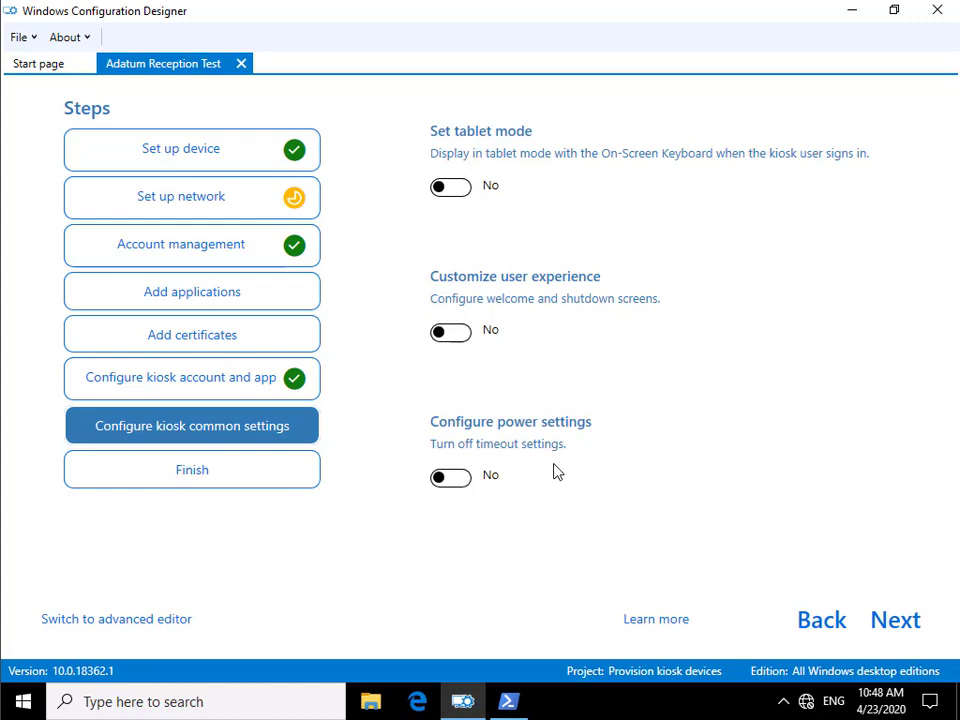
- Review the package summary and turn Wi-Fi setup off for a wired network
click(258, 480)
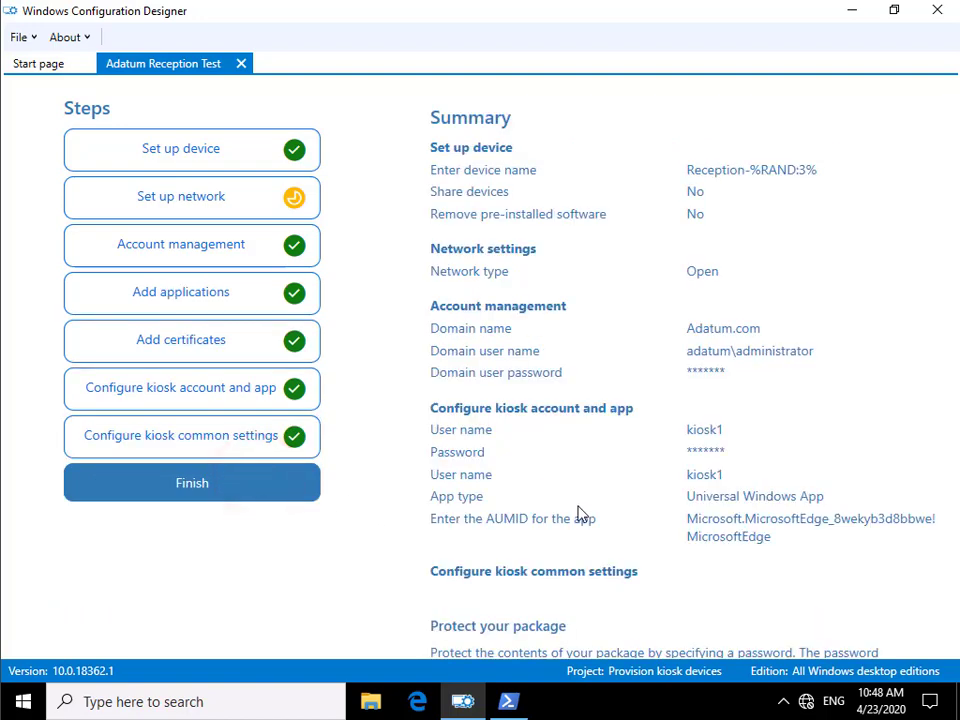
scroll(578, 513, down, 5)
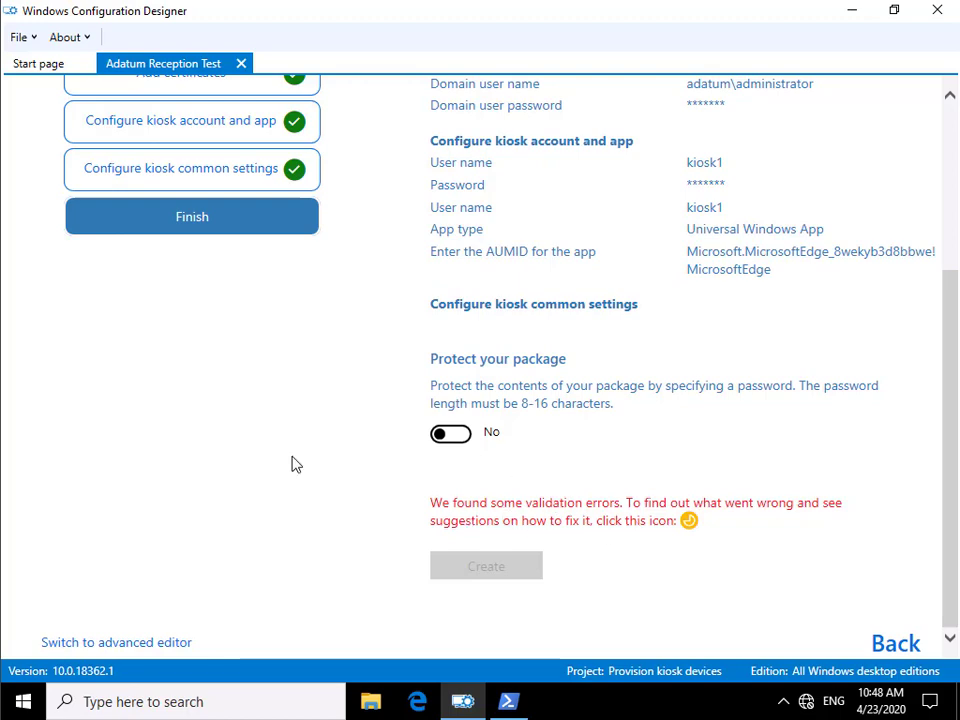
scroll(296, 464, up, 5)
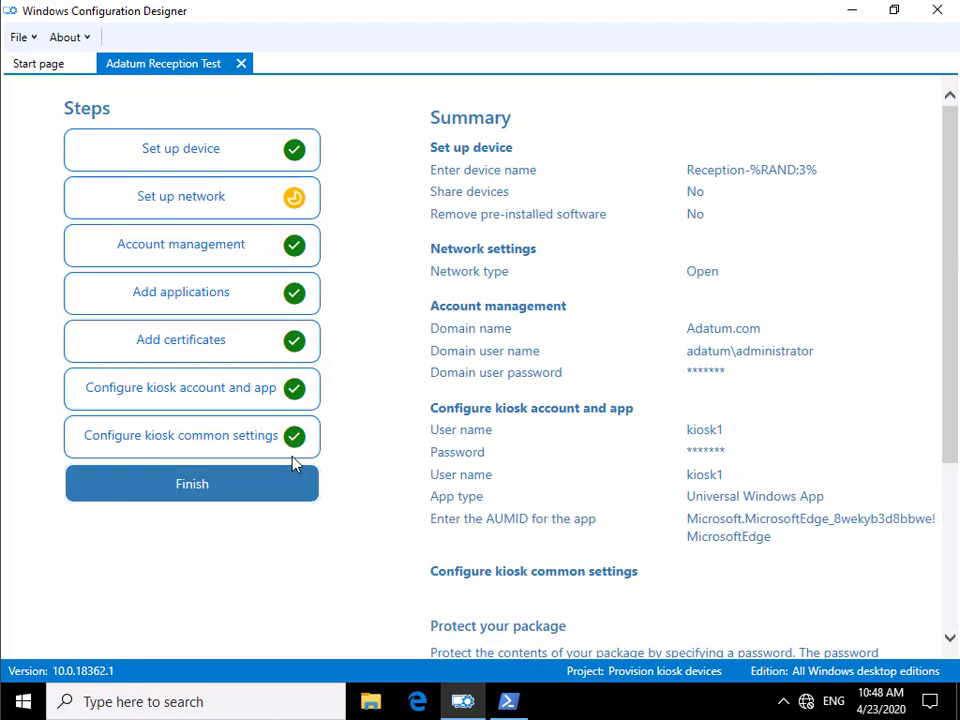
click(183, 198)
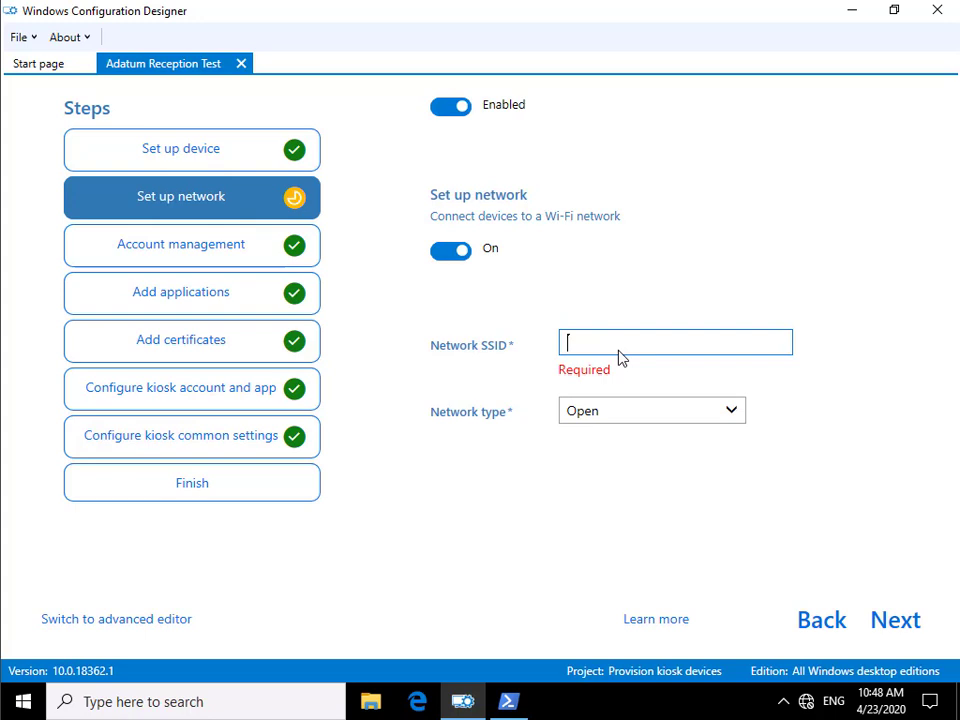
click(444, 251)
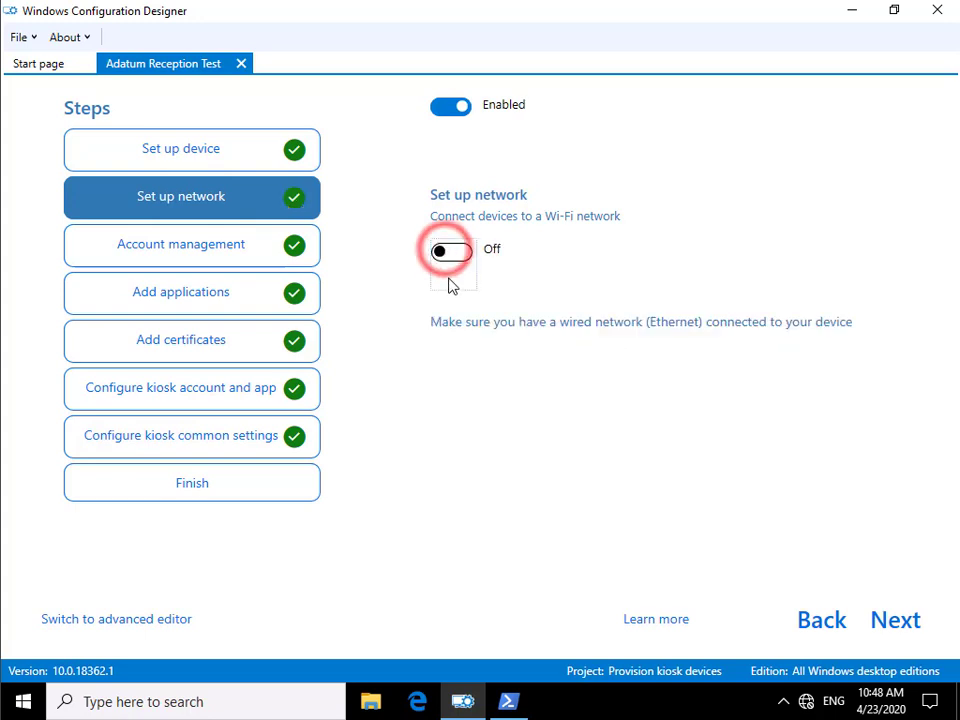
- Build the Adatum Reception Test.ppkg provisioning package from the summary
click(285, 481)
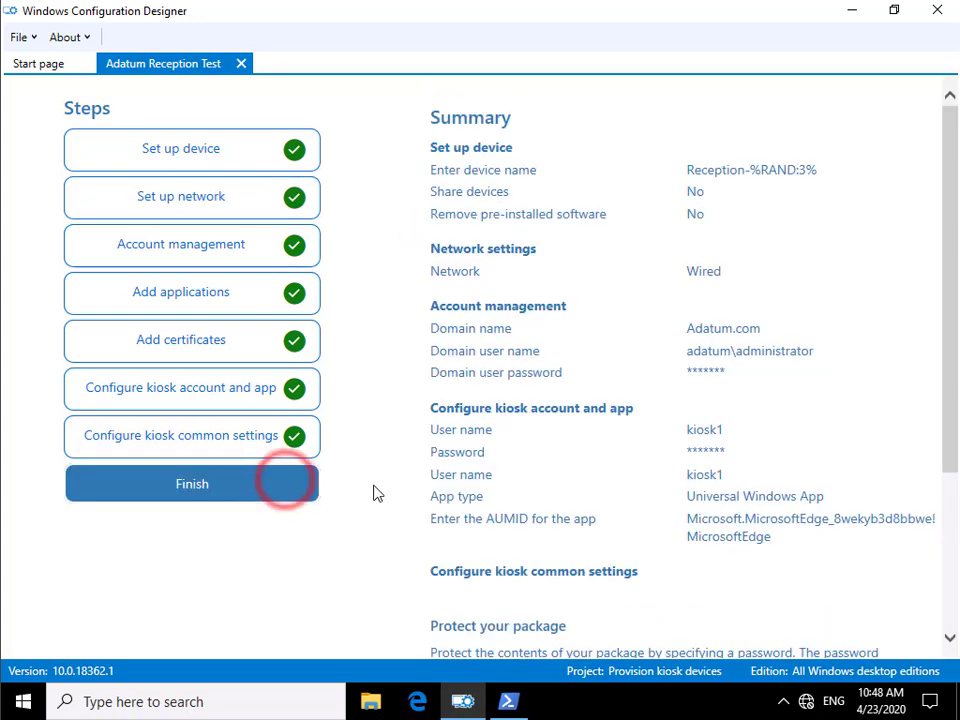
scroll(572, 501, down, 3)
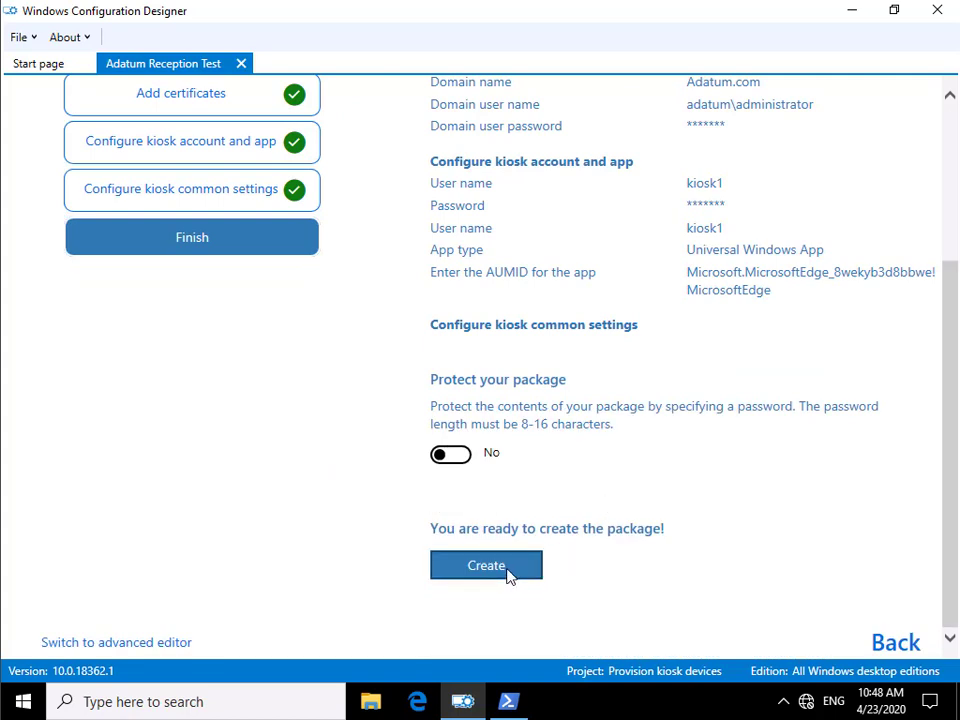
click(506, 570)
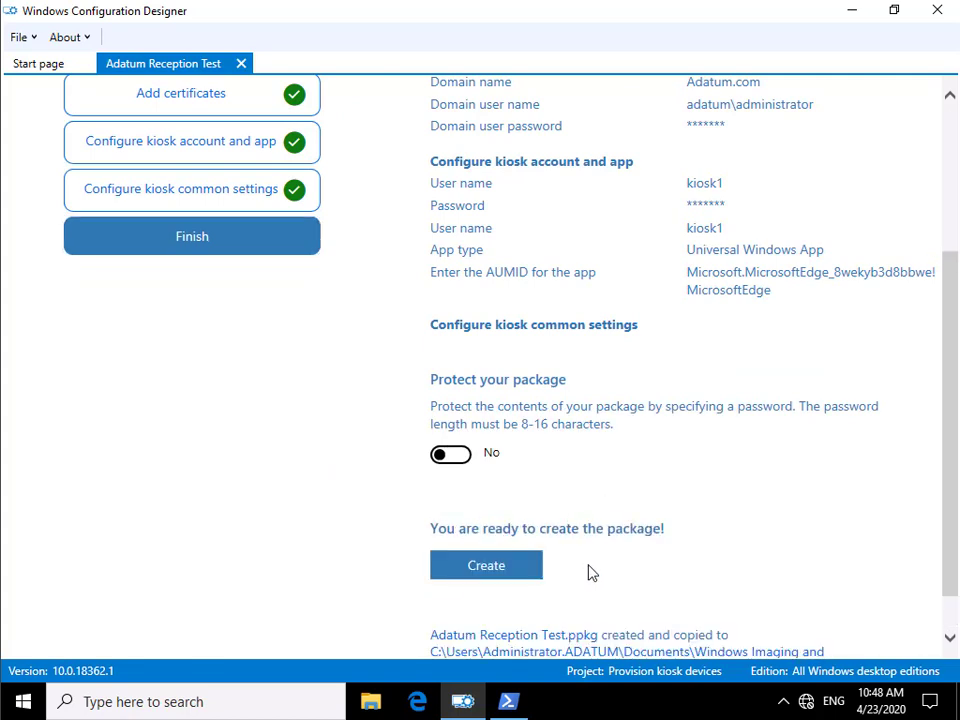